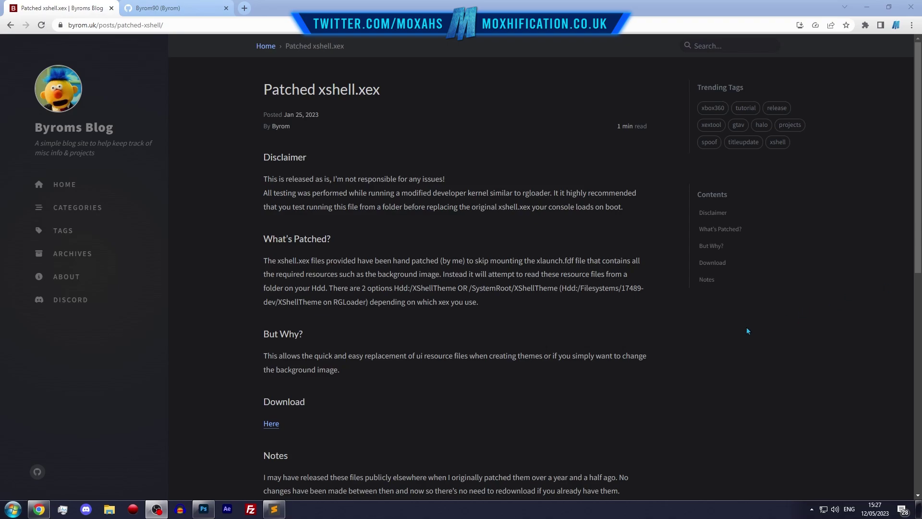
left_click(159, 7)
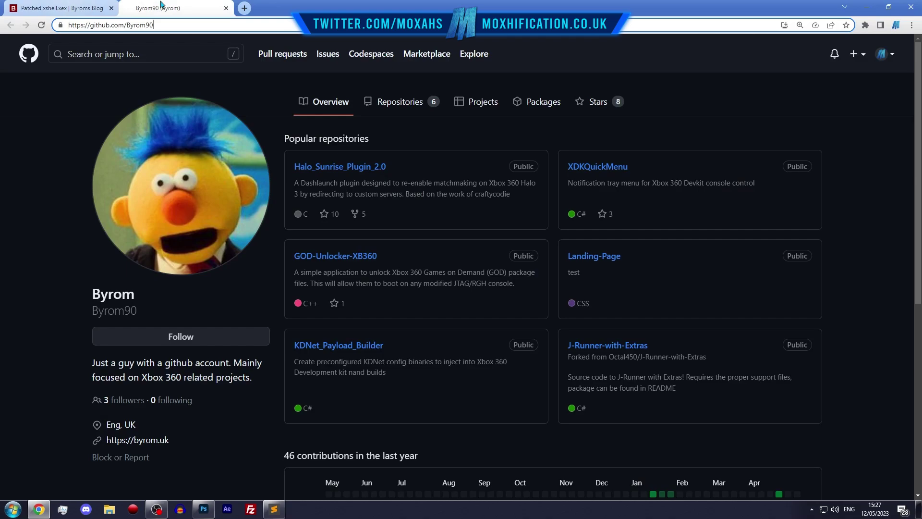
left_click(60, 4)
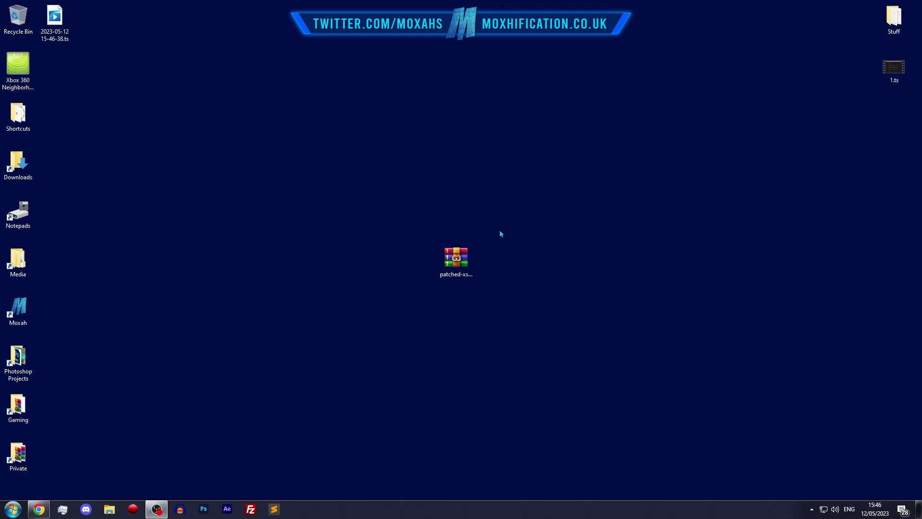
Open the patched xshell zip in WinRAR, dismiss the trial nag, and extract XShellTheme to the desktop
left_click(460, 260)
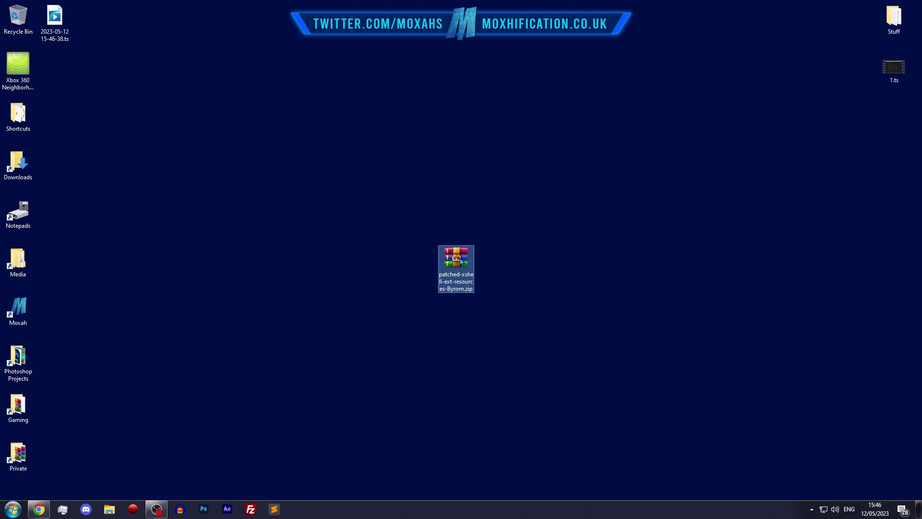
double_click(451, 263)
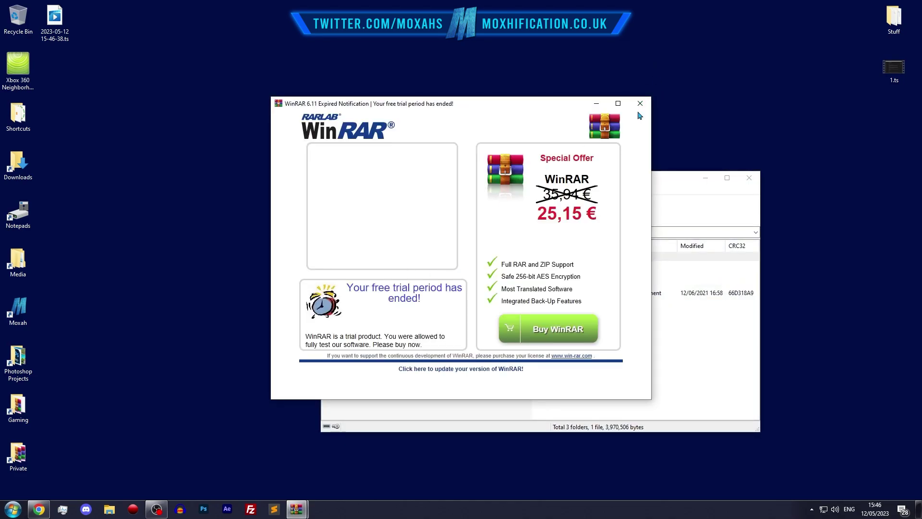
left_click(640, 103)
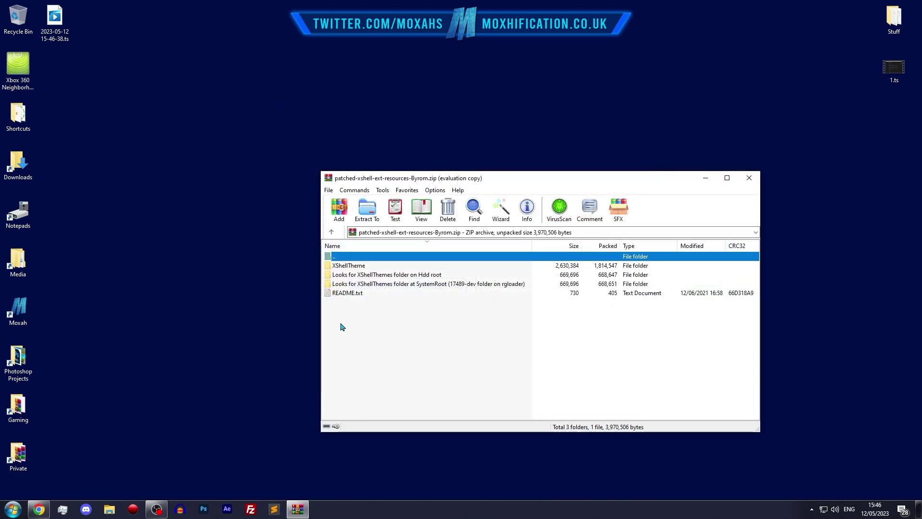
left_click_drag(360, 266, 201, 210)
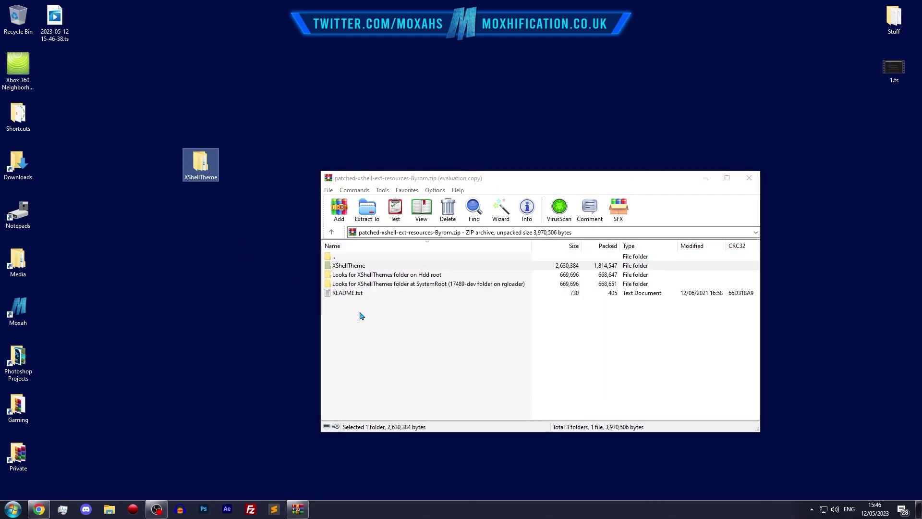
Extract xshell.xex from the archive's Hdd root version folder onto the desktop
left_click(363, 276)
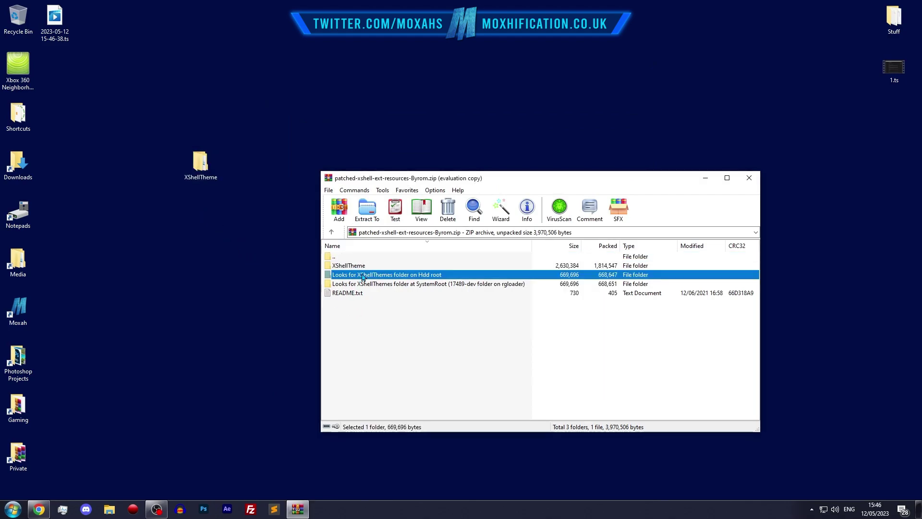
left_click(362, 281)
left_click(363, 276)
left_click(362, 282)
left_click(364, 277)
double_click(385, 276)
left_click_drag(342, 266, 211, 223)
Look inside the SystemRoot version folder's xshell.xex, then return to the archive's top level
left_click(348, 309)
key("Up")
key("Return")
left_click(381, 285)
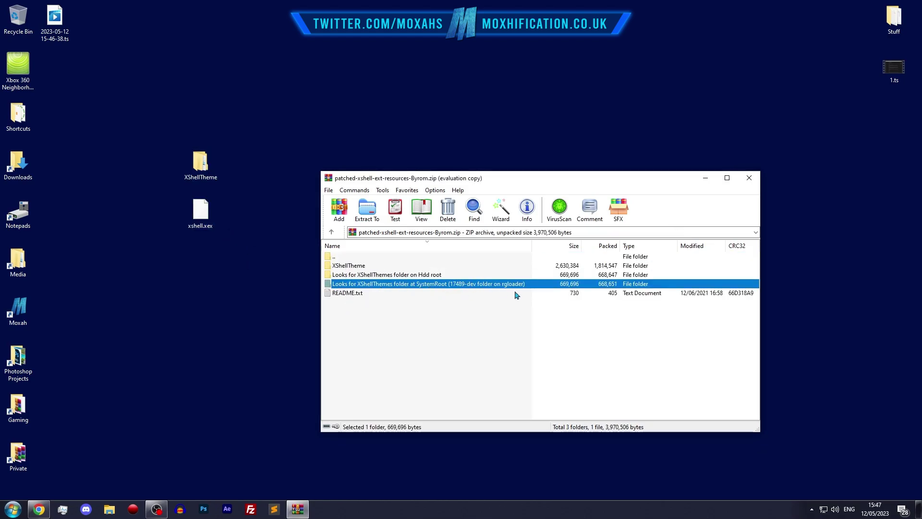
double_click(451, 287)
left_click(356, 267)
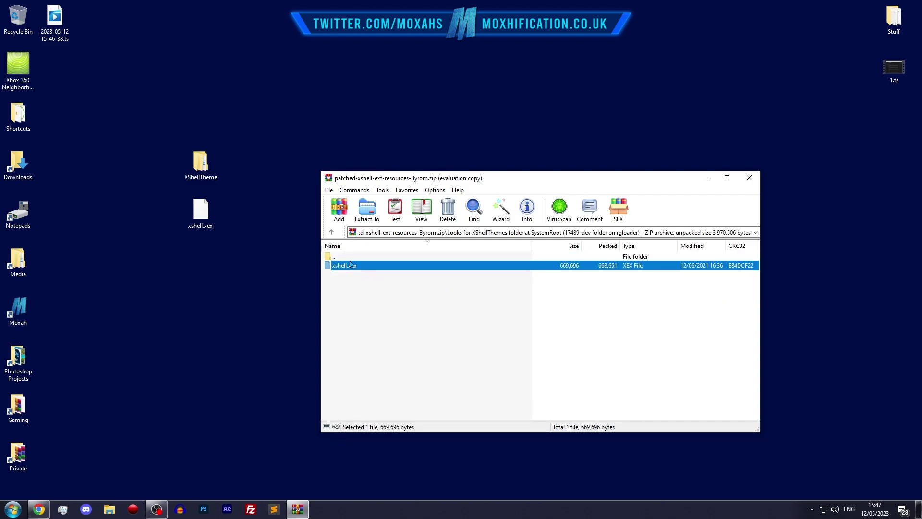
left_click(348, 259)
double_click(349, 258)
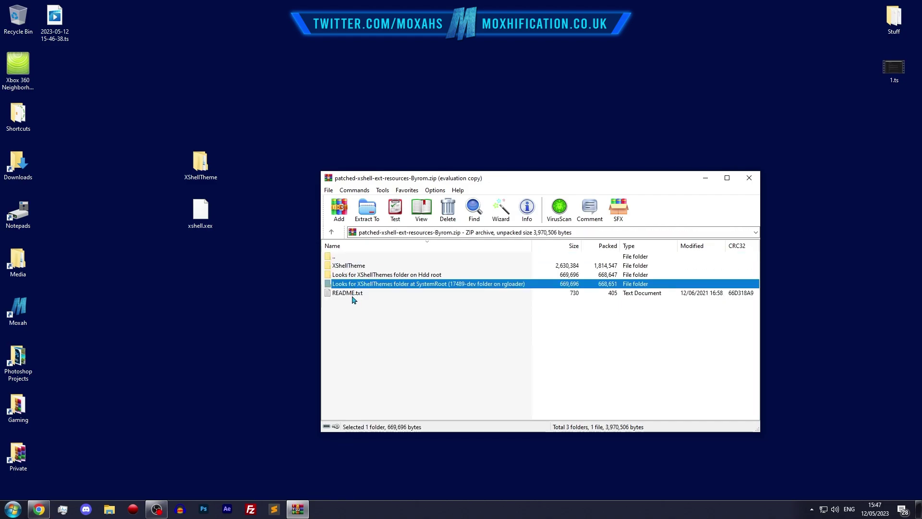
Open README.txt from the archive, minimise WinRAR, and move the README window lower
double_click(350, 293)
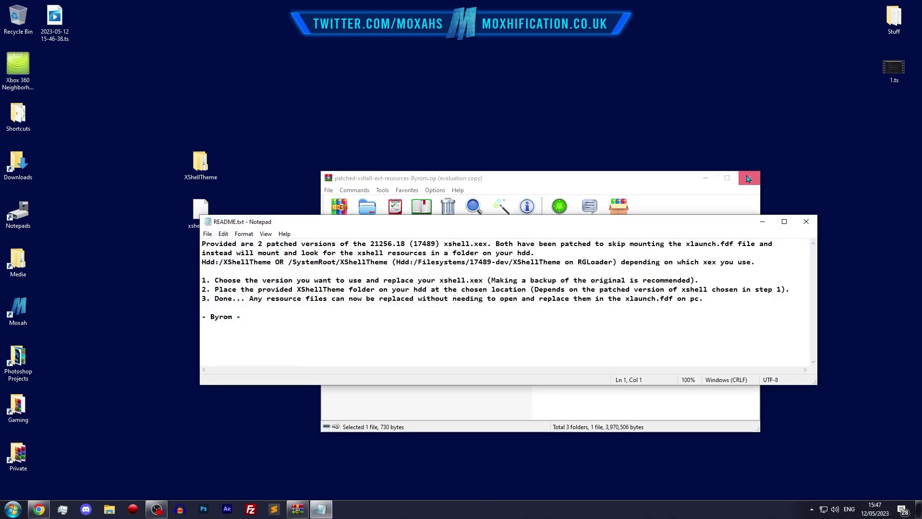
left_click(705, 178)
left_click(705, 178)
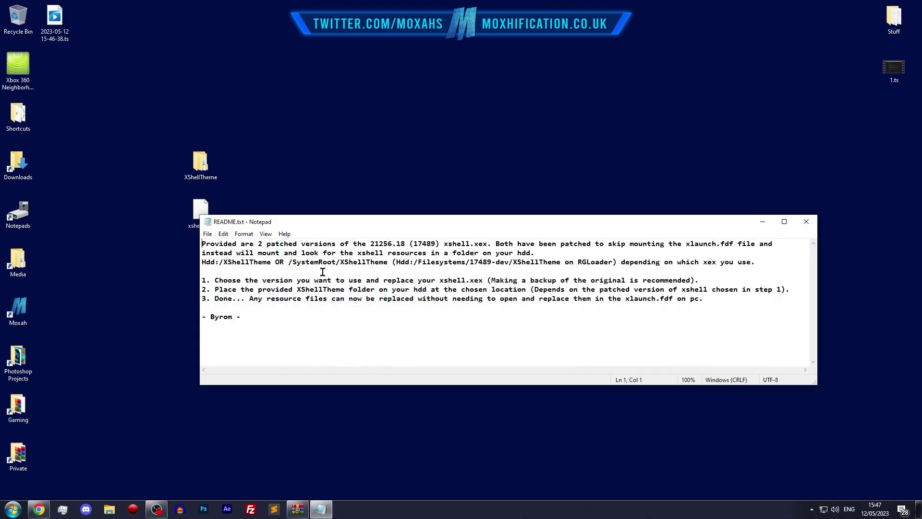
left_click_drag(253, 225, 245, 279)
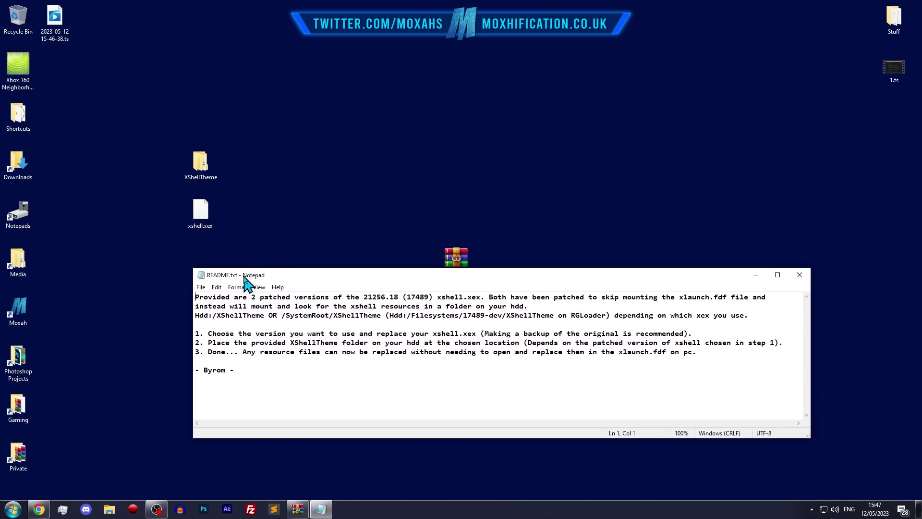
left_click(201, 165)
mouse_move(202, 165)
left_mouse_down()
mouse_move(209, 159)
mouse_move(204, 164)
left_mouse_up()
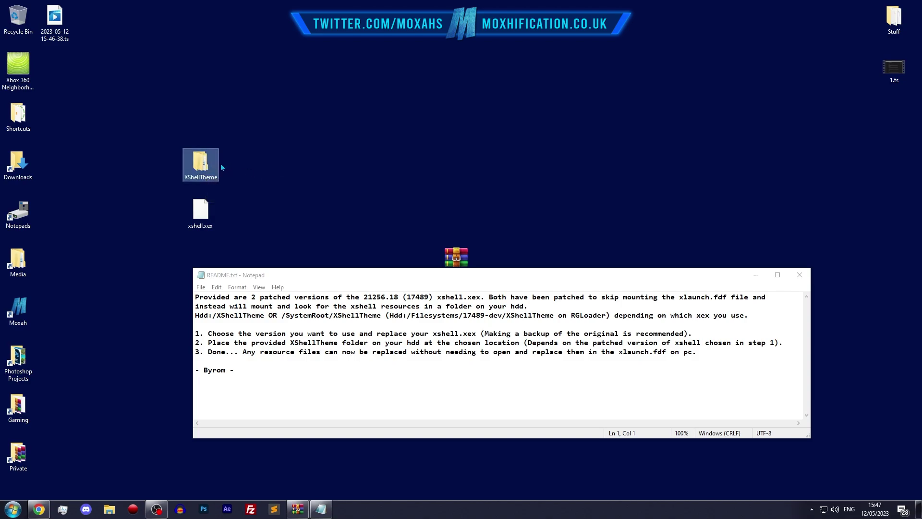
Highlight the SystemRoot theme path in the README's install steps
left_click_drag(277, 317, 409, 316)
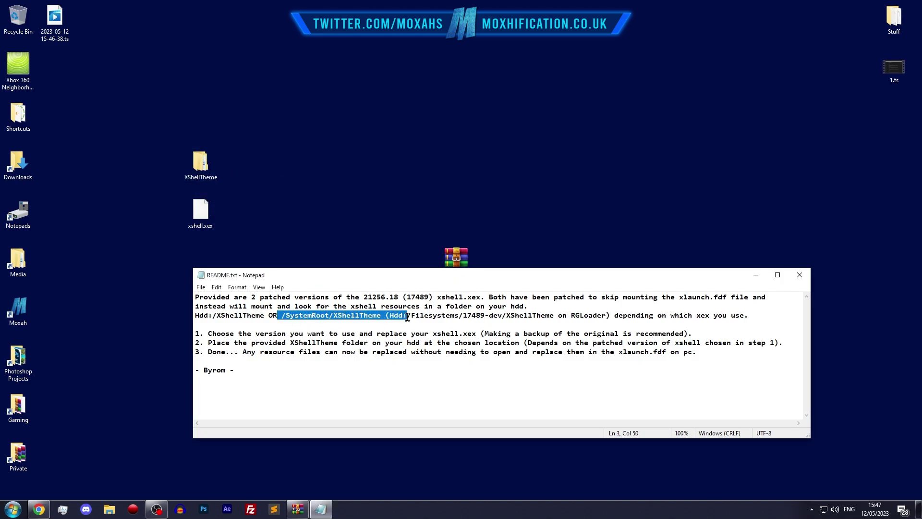
left_click(283, 317)
mouse_move(282, 316)
left_mouse_down()
mouse_move(607, 317)
mouse_move(279, 319)
mouse_move(290, 317)
left_mouse_up()
left_click(289, 317)
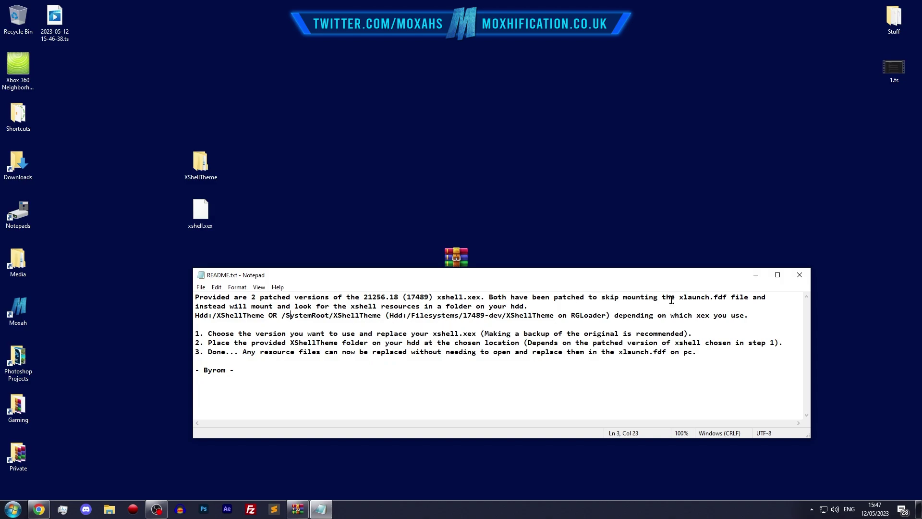
Close the README and browse Xbox 360 Neighborhood to XDK's Volume (FLASH:) xshell.xex
left_click(805, 277)
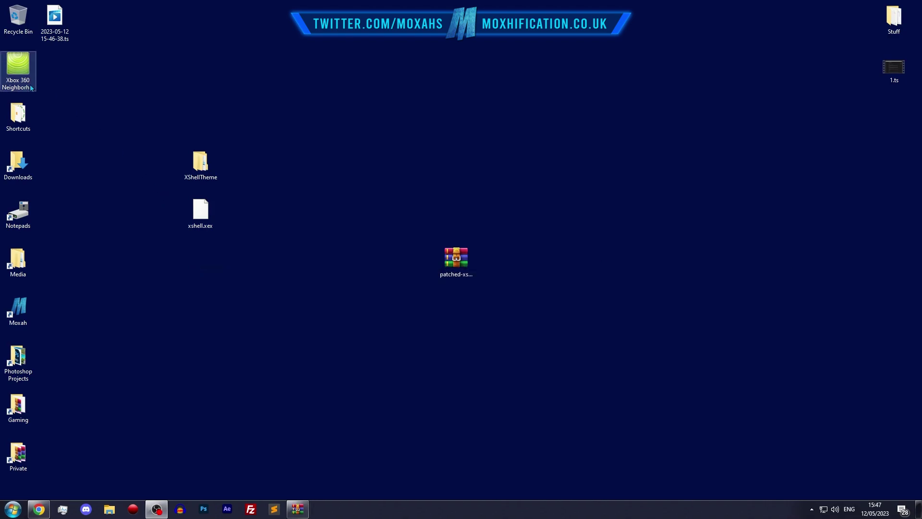
double_click(14, 77)
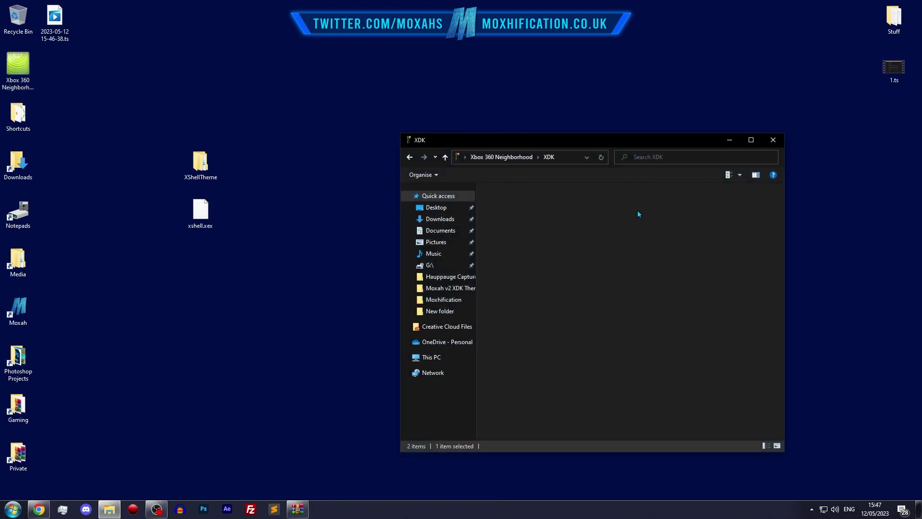
double_click(701, 206)
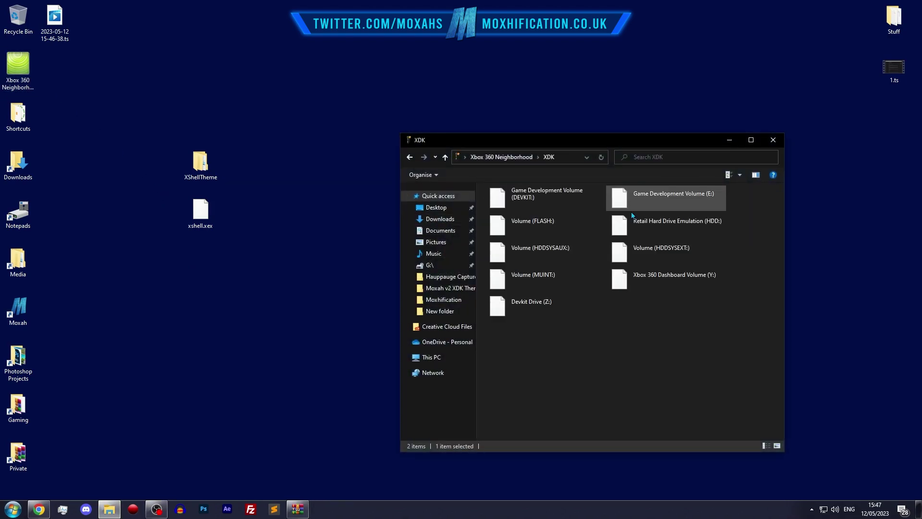
double_click(552, 223)
scroll(596, 298, "down", 10)
left_click(562, 429)
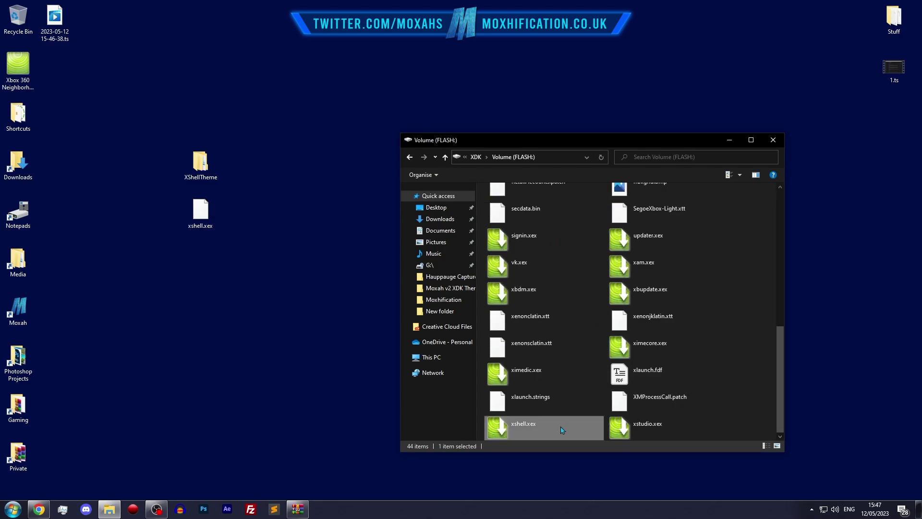
mouse_move(534, 429)
left_mouse_down()
mouse_move(144, 336)
mouse_move(543, 288)
mouse_move(533, 423)
left_mouse_up()
Create a new desktop folder named 'XShell Backup'
right_click(112, 338)
mouse_move(165, 426)
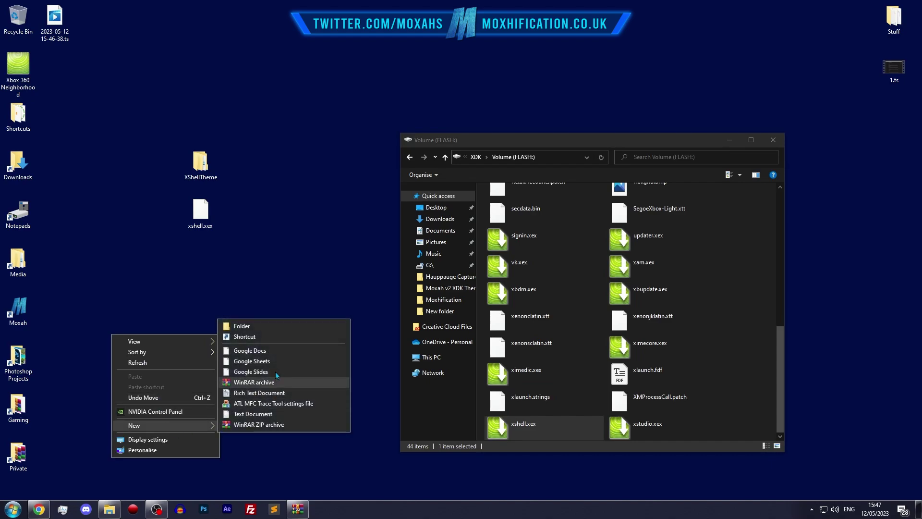
left_click(265, 326)
type("XShell Backup")
key("Return")
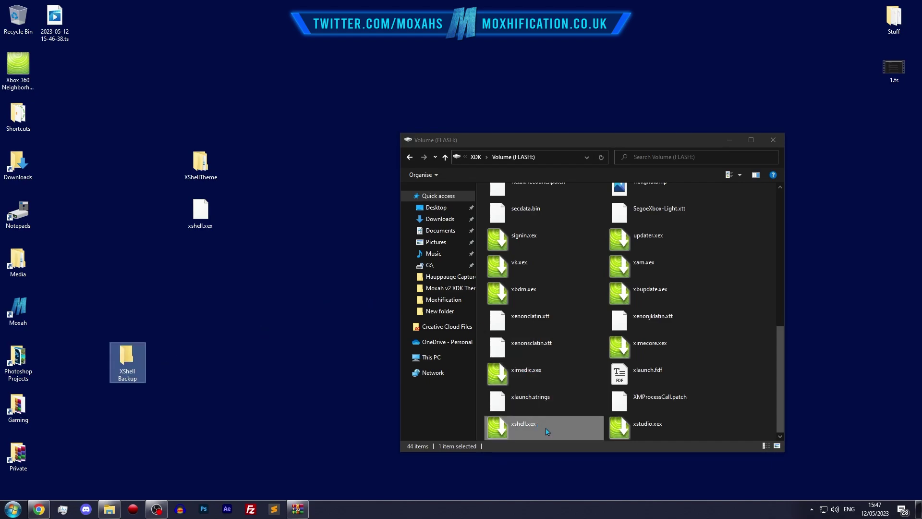
Copy FLASH's original xshell.xex into XShell Backup and move that folder to the desktop's top
left_click_drag(546, 430, 127, 358)
left_click(200, 212)
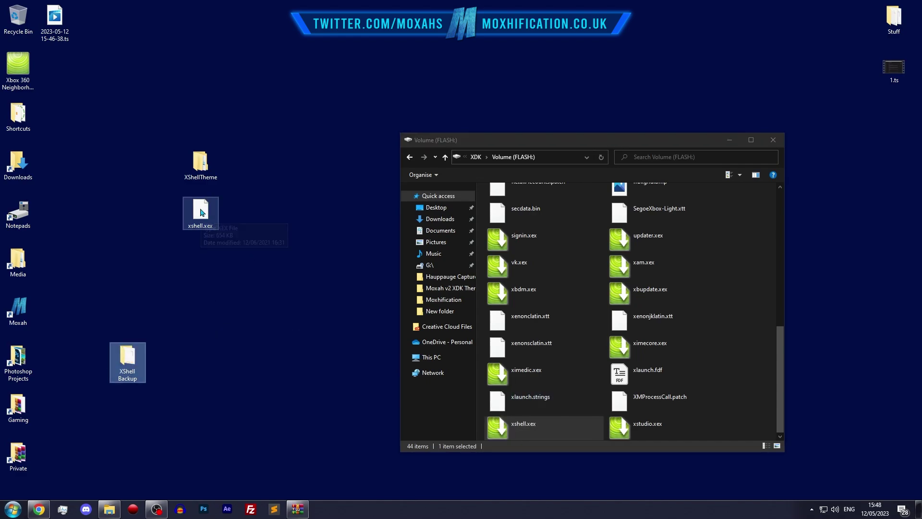
left_click(132, 353)
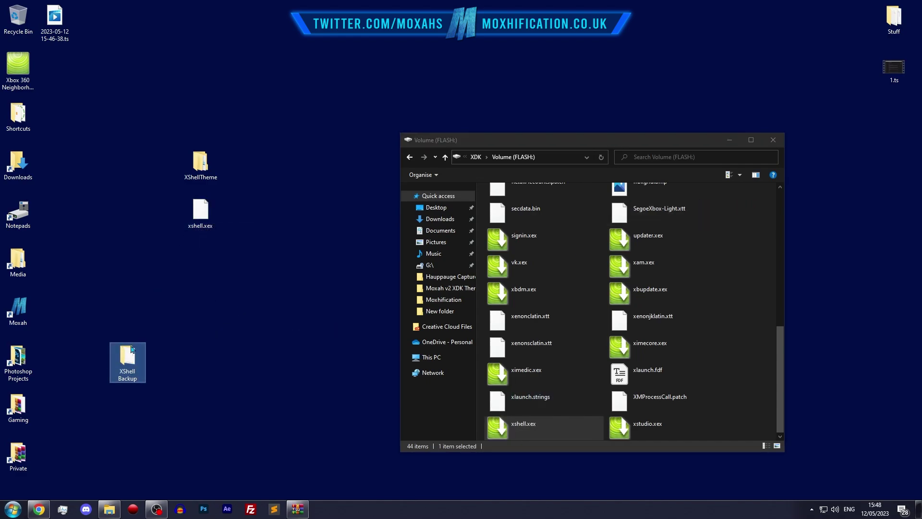
left_click_drag(127, 363, 309, 24)
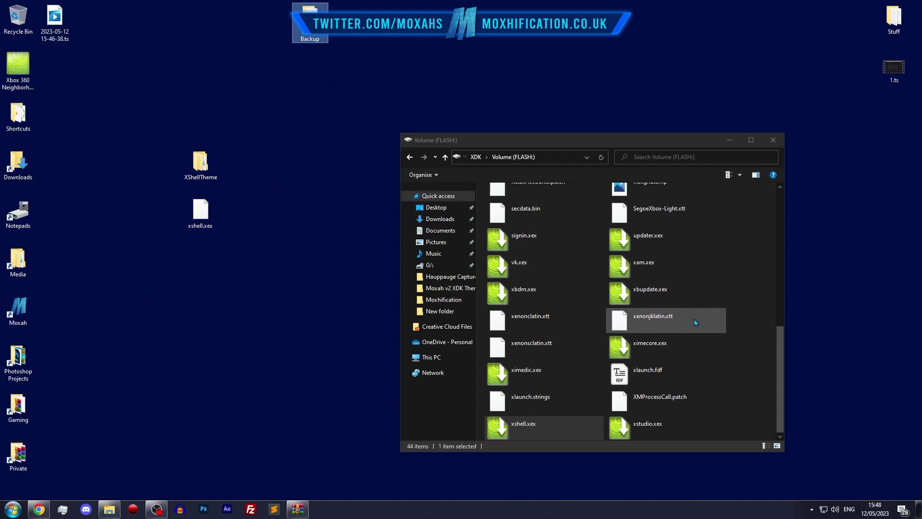
left_click(214, 221)
Overwrite xshell.xex on the FLASH volume with the patched desktop copy, choosing Yes to All
left_click_drag(214, 221, 747, 292)
left_click(442, 304)
scroll(594, 310, "up", 8)
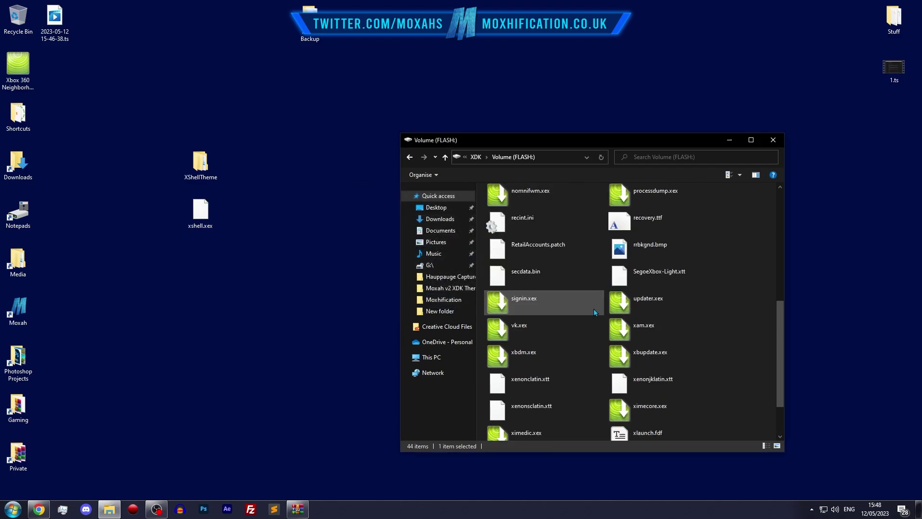
Copy the desktop XShellTheme folder onto Retail Hard Drive Emulation (HDD:) and check its contents
left_click(475, 160)
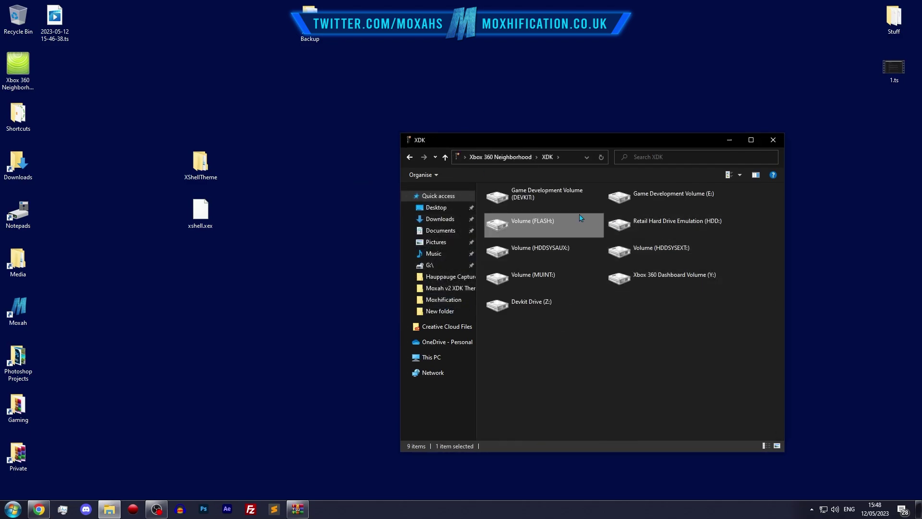
left_click(207, 166)
double_click(620, 218)
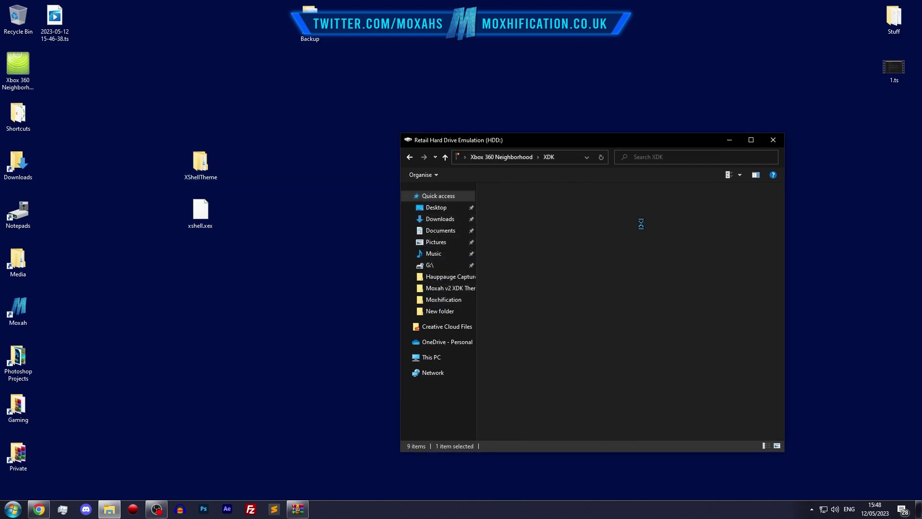
left_click(203, 178)
left_click_drag(203, 178, 666, 417)
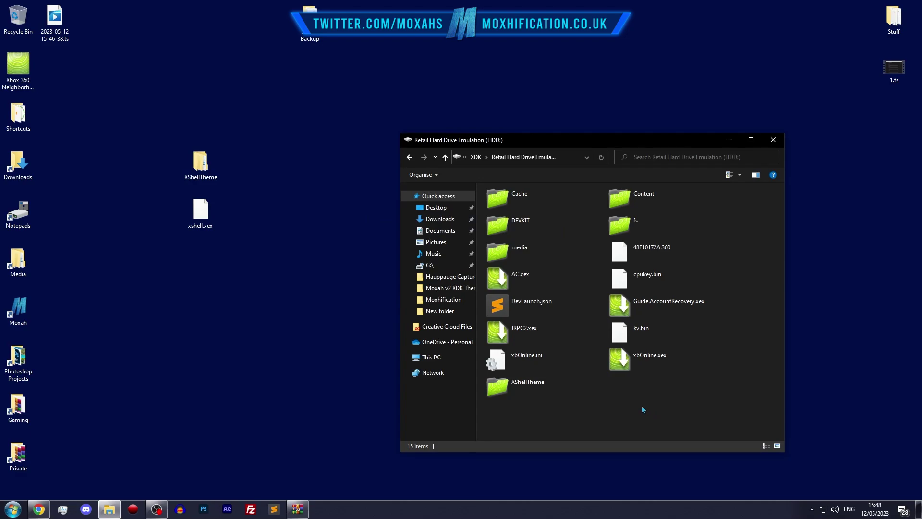
double_click(546, 392)
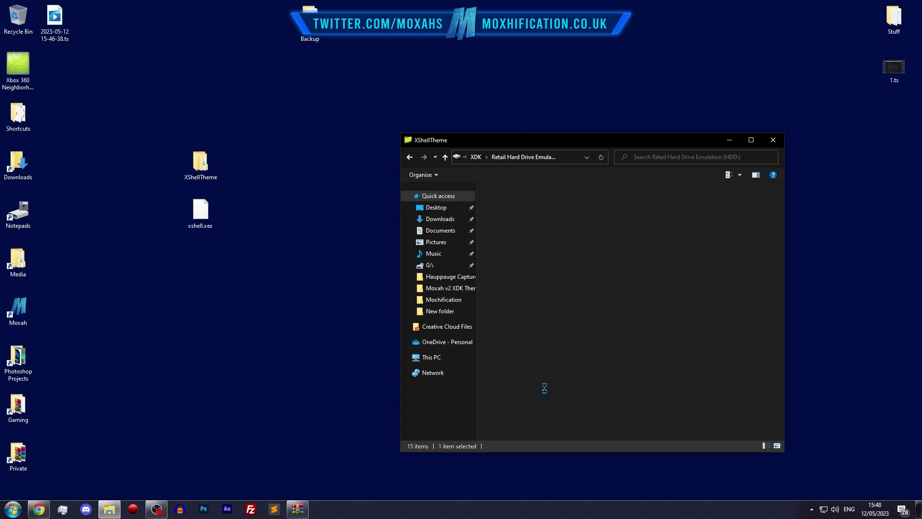
left_click(481, 157)
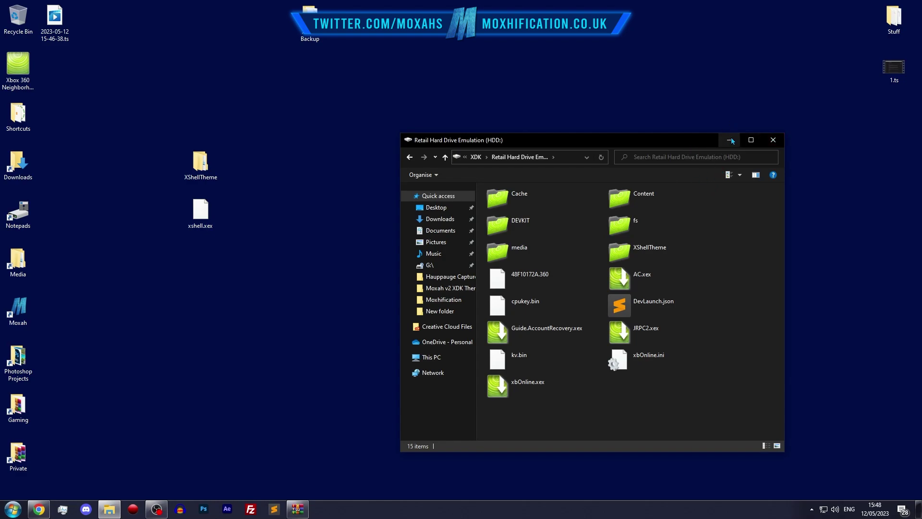
Move bg_image_blue.png from the HDD's XShellTheme images folder onto the desktop
double_click(201, 164)
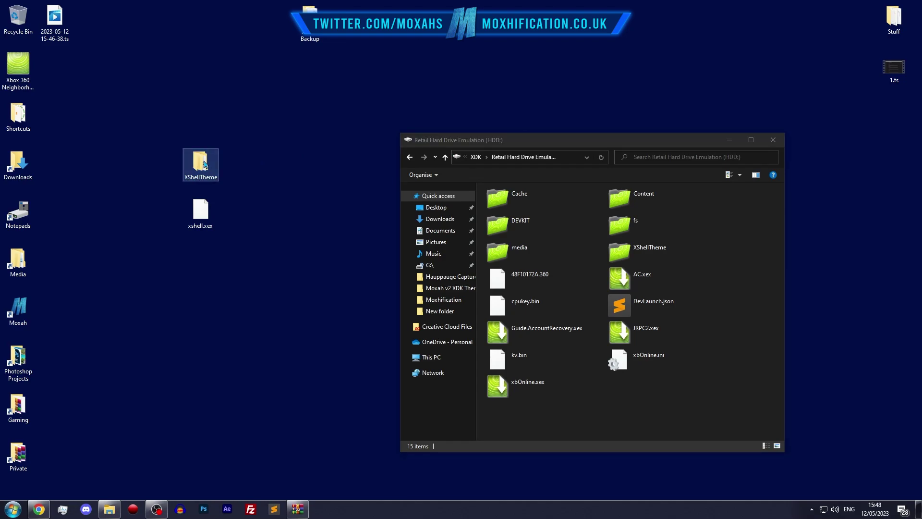
double_click(557, 232)
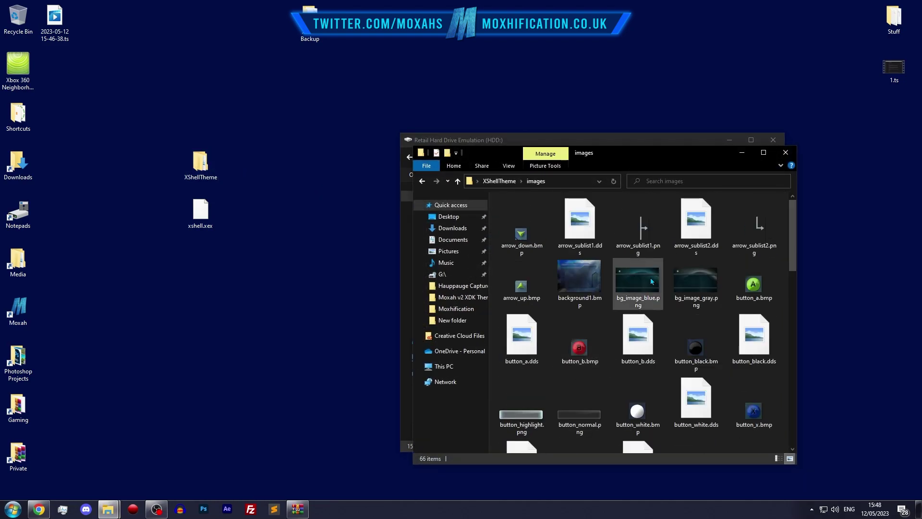
left_click(651, 308)
left_click_drag(643, 287, 346, 120)
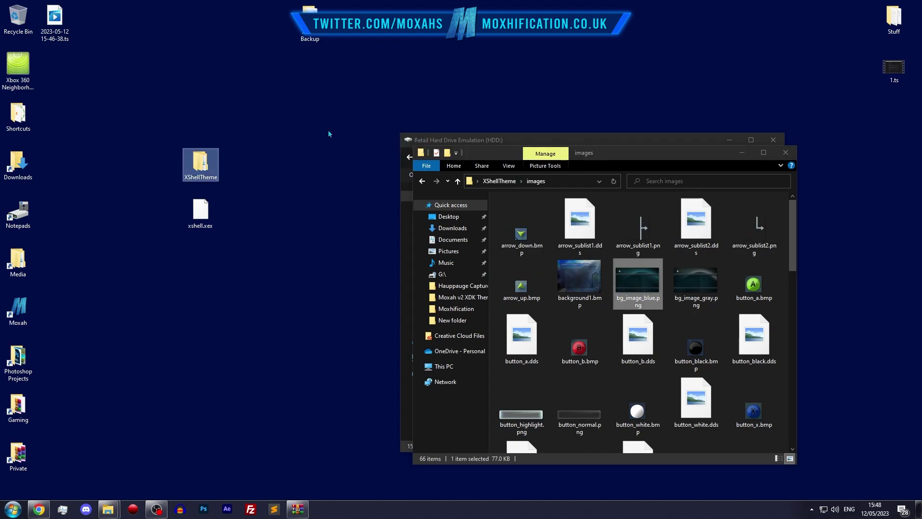
left_click(782, 155)
Drag the desktop XShellTheme folder and xshell.xex into the Recycle Bin
left_click(212, 175)
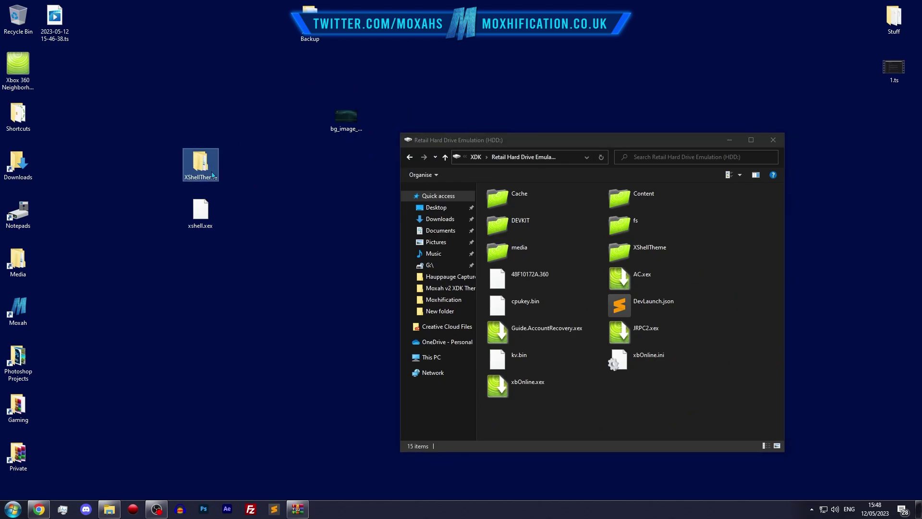
left_click_drag(212, 175, 18, 21)
left_click(340, 123)
left_click_drag(201, 211, 18, 22)
left_click_drag(346, 118, 237, 118)
key("shift+F10")
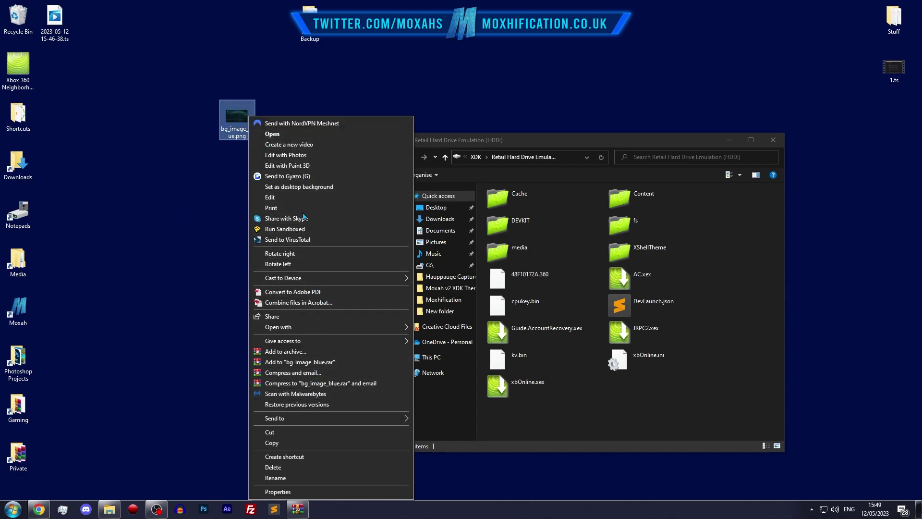
Open bg_image_blue.png in Photoshop, unlock the background, and add Hue/Saturation at Hue −76, Saturation +17
mouse_move(303, 326)
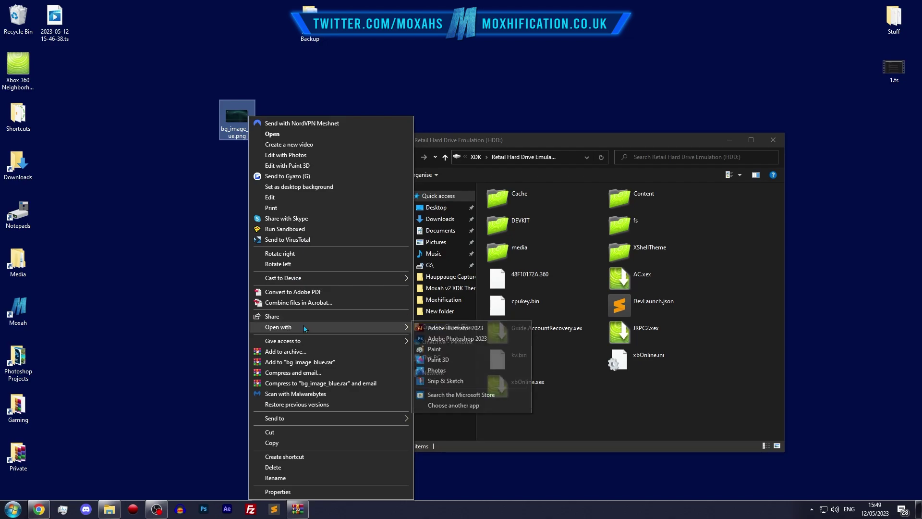
left_click(428, 338)
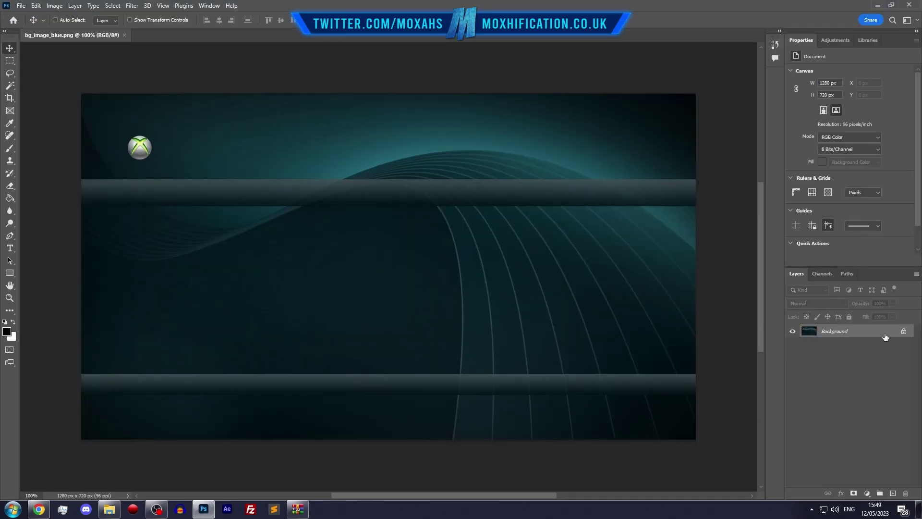
left_click(903, 331)
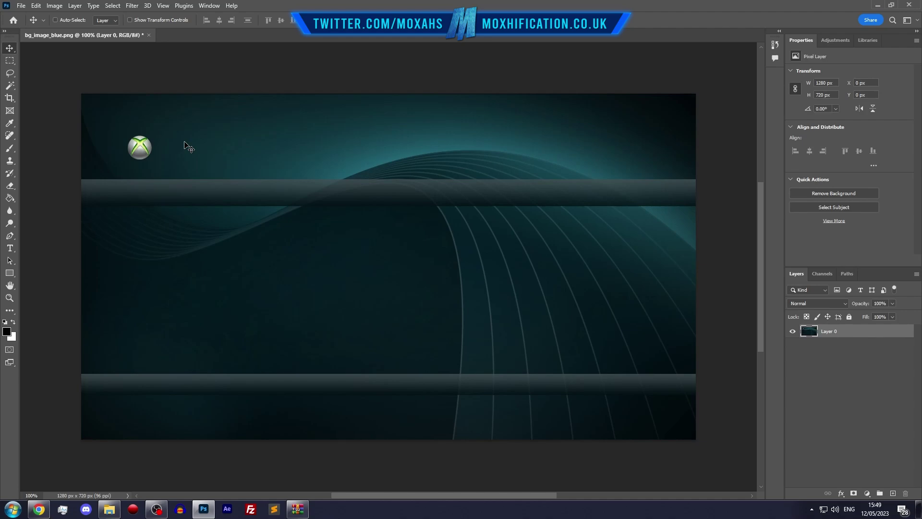
left_click(10, 147)
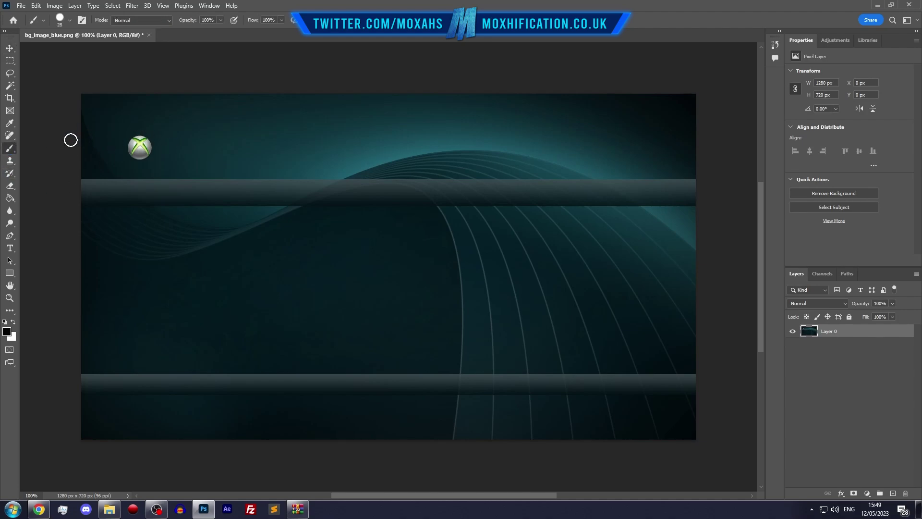
left_click(867, 493)
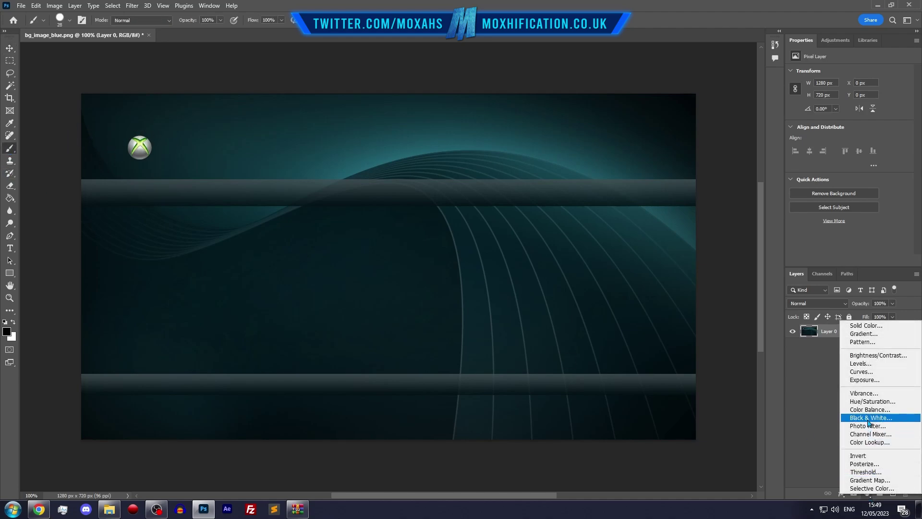
left_click(853, 402)
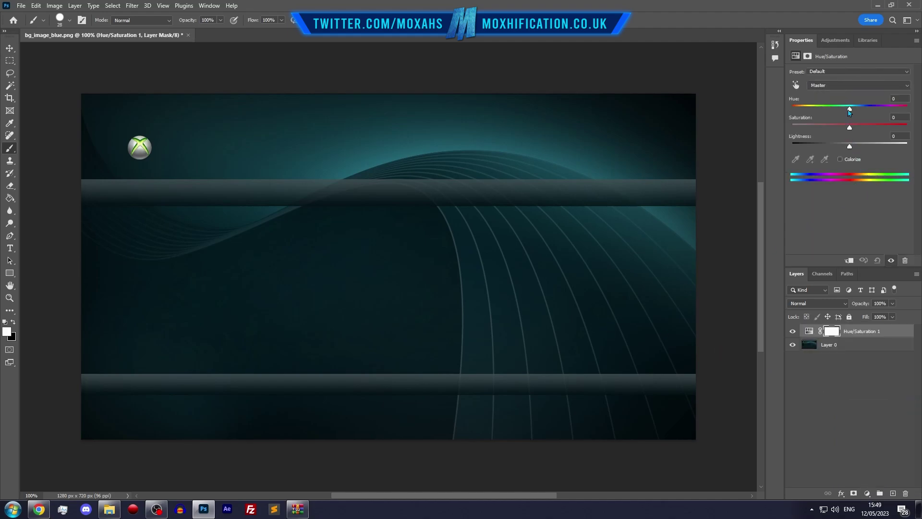
left_click_drag(850, 109, 816, 110)
Paint out the Xbox logo on Layer 0 with the Spot Healing Brush
left_click(19, 5)
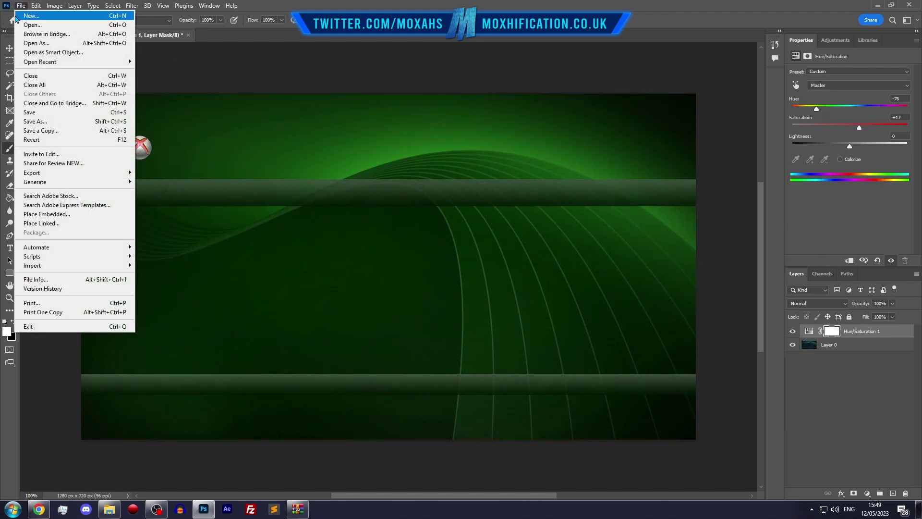
left_click(143, 152)
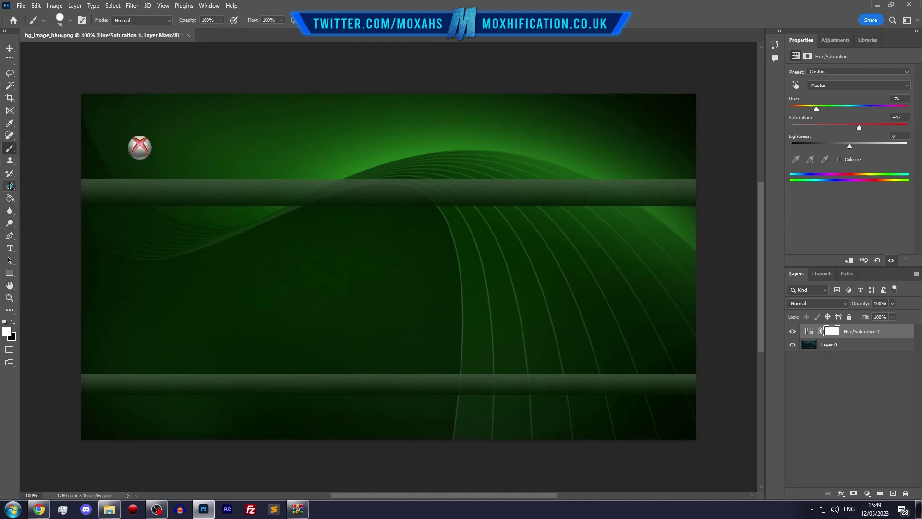
left_click(10, 136)
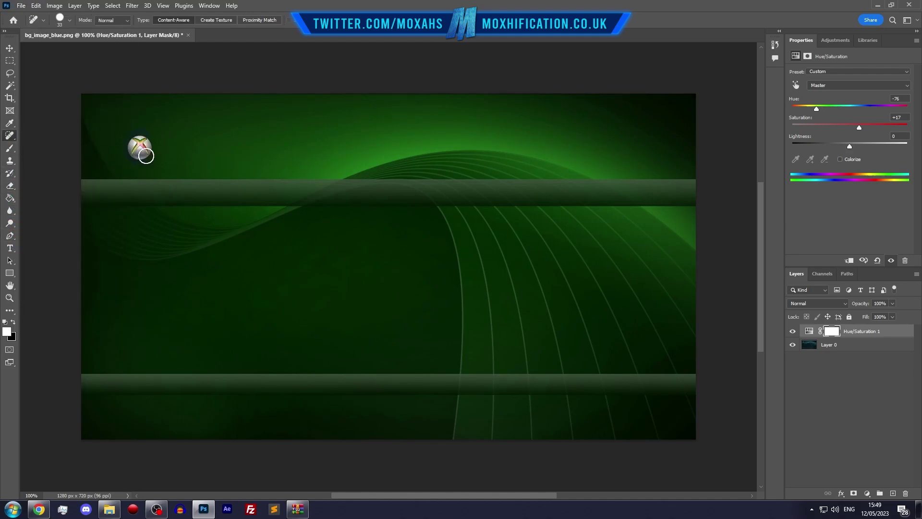
left_click(853, 349)
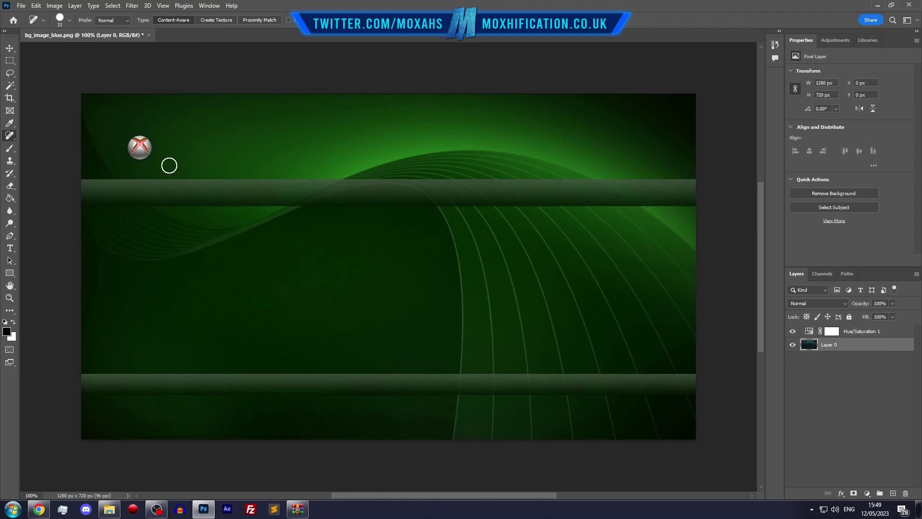
mouse_move(139, 142)
left_mouse_down()
mouse_move(137, 155)
mouse_move(145, 143)
left_mouse_up()
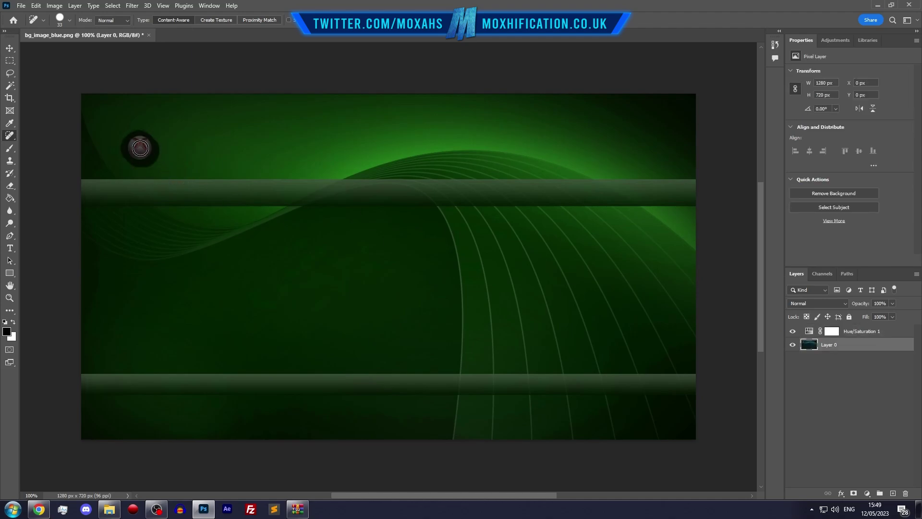
Save a PNG copy replacing bg_image_blue.png on the desktop
left_click(21, 5)
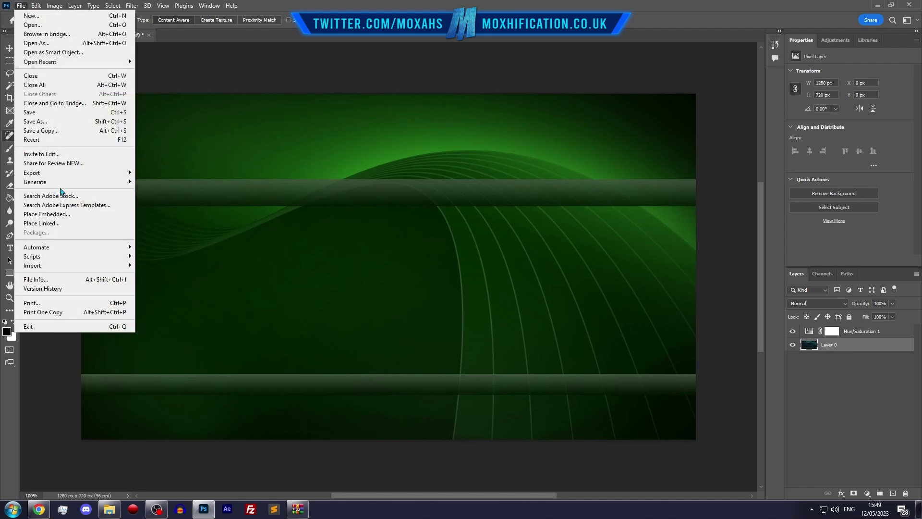
left_click(41, 130)
left_click(283, 348)
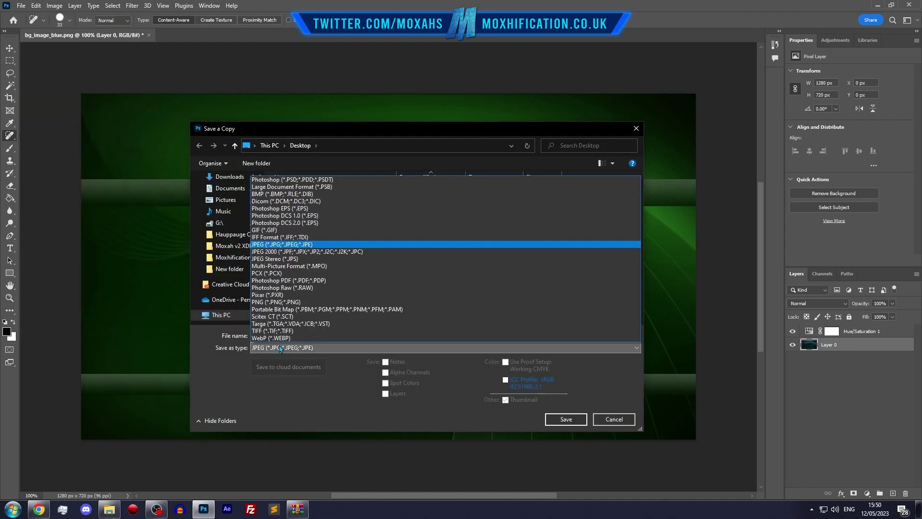
left_click(268, 303)
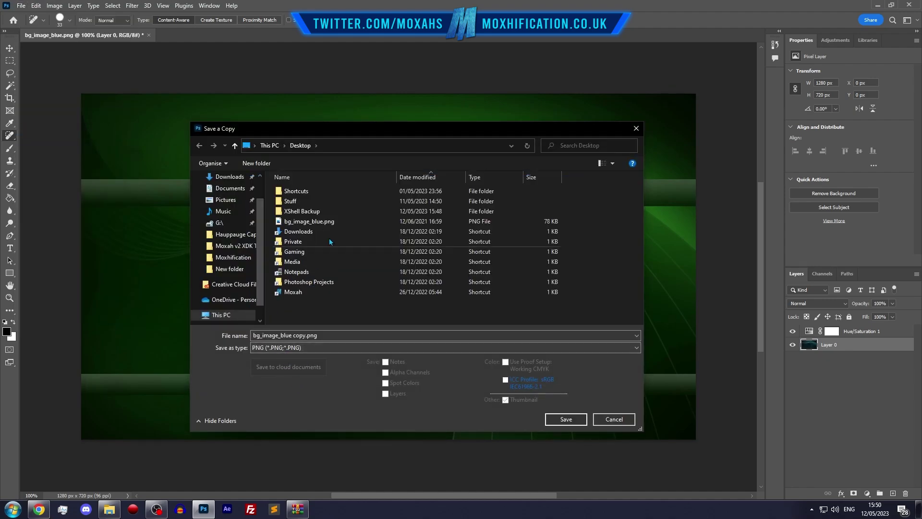
left_click(338, 222)
left_click(566, 419)
left_click(481, 255)
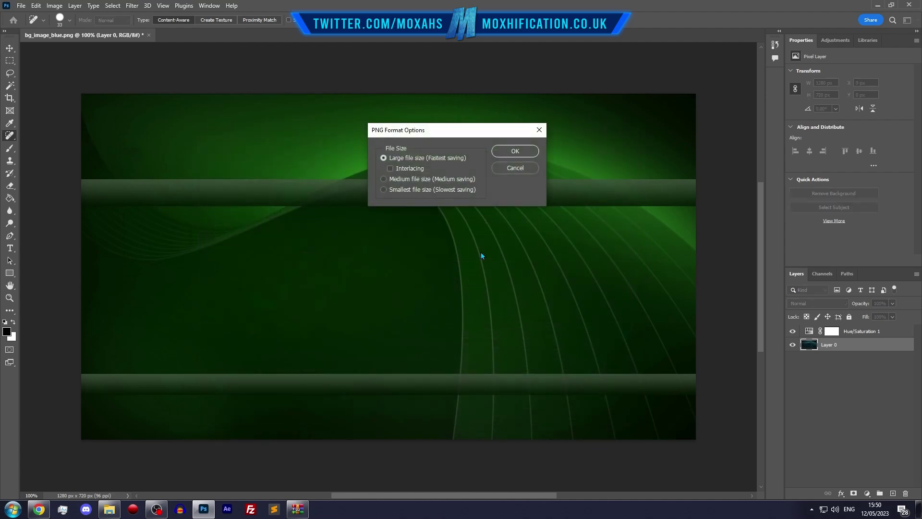
left_click(495, 150)
Quit Photoshop without saving the layered document
left_click(909, 4)
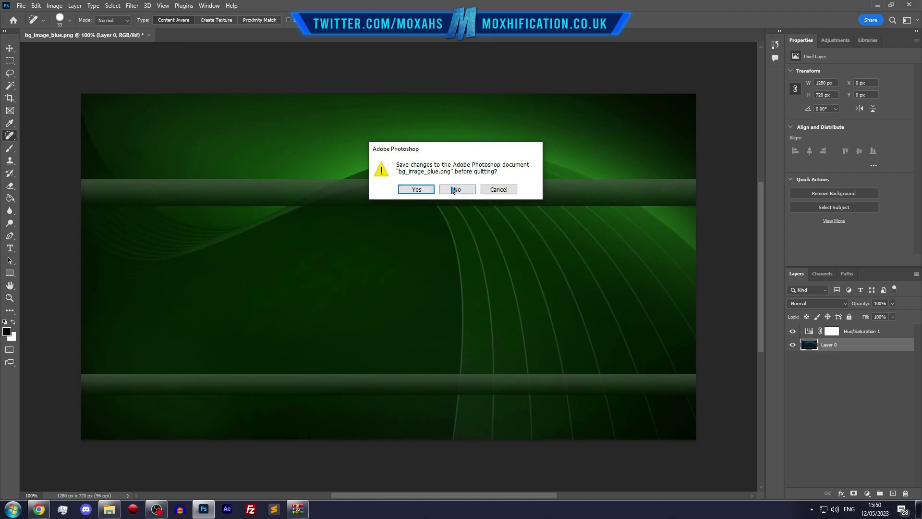
left_click(472, 189)
left_click_drag(51, 70, 124, 122)
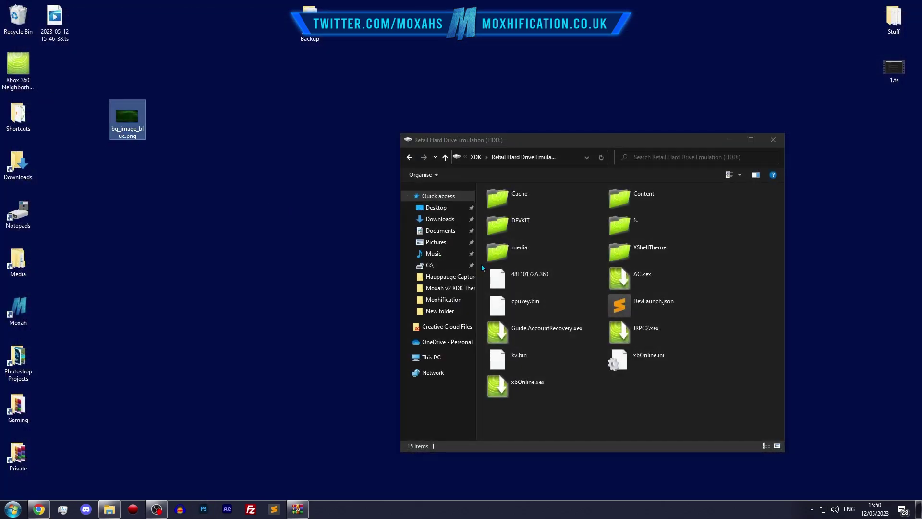
Replace bg_image_blue.png in the HDD's XShellTheme images folder with the green desktop version
double_click(651, 255)
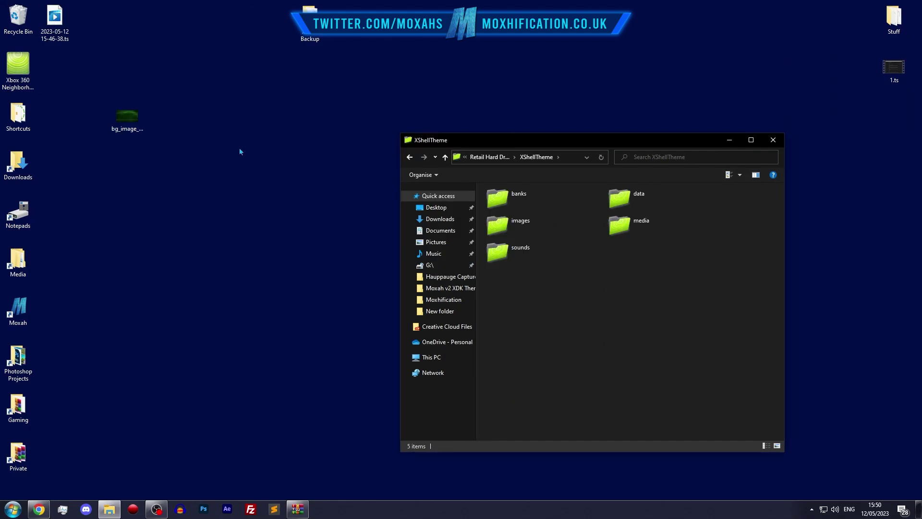
double_click(558, 226)
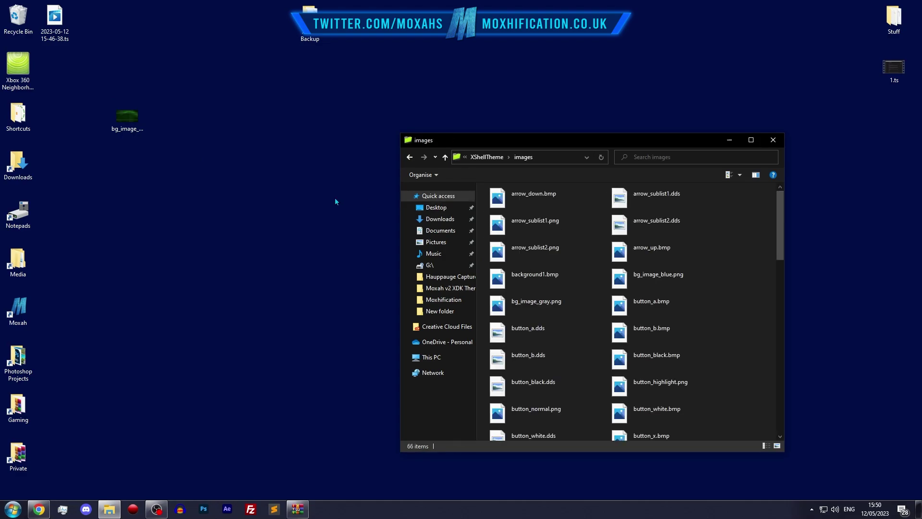
left_click_drag(129, 127, 707, 270)
left_click(433, 301)
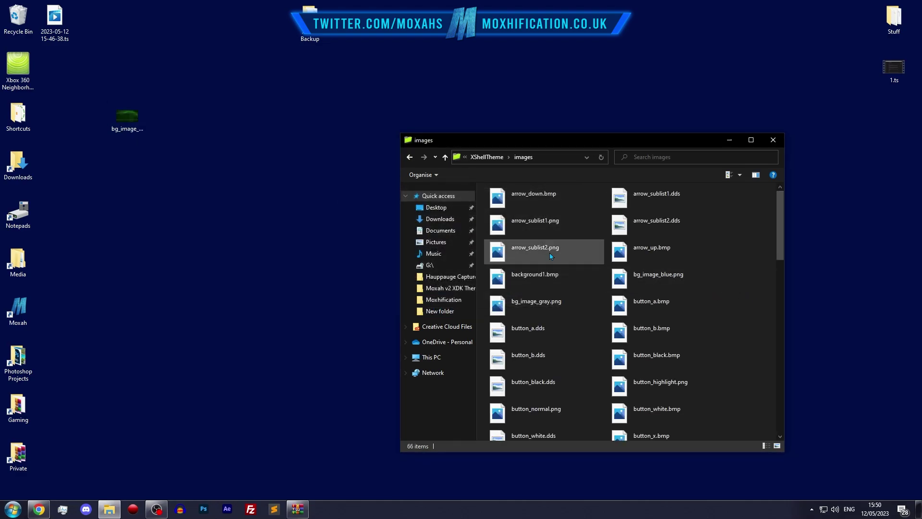
Navigate back up through XShellTheme and the HDD to the XDK drive list
left_click(480, 159)
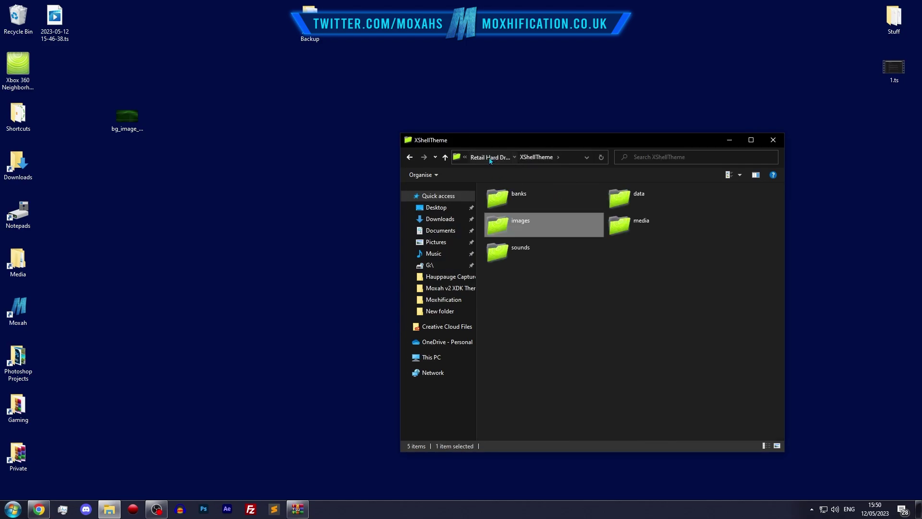
left_click(488, 161)
key("alt+Up")
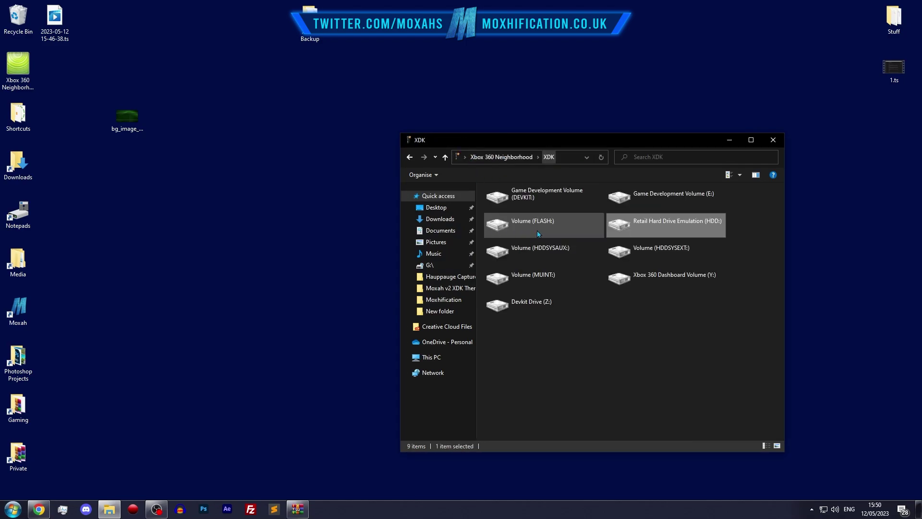
Open Volume (FLASH:) and select xshell.xex at the bottom of the list
double_click(537, 229)
scroll(545, 425, "down", 8)
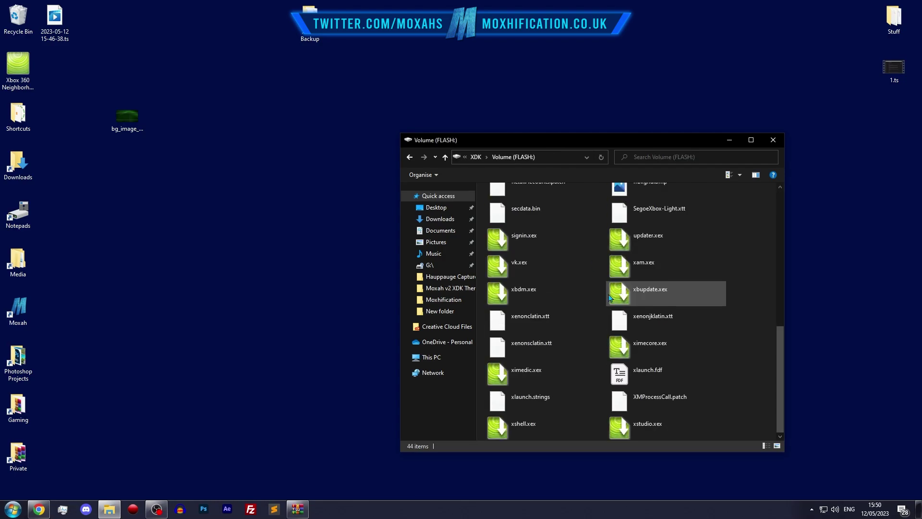
left_click(545, 425)
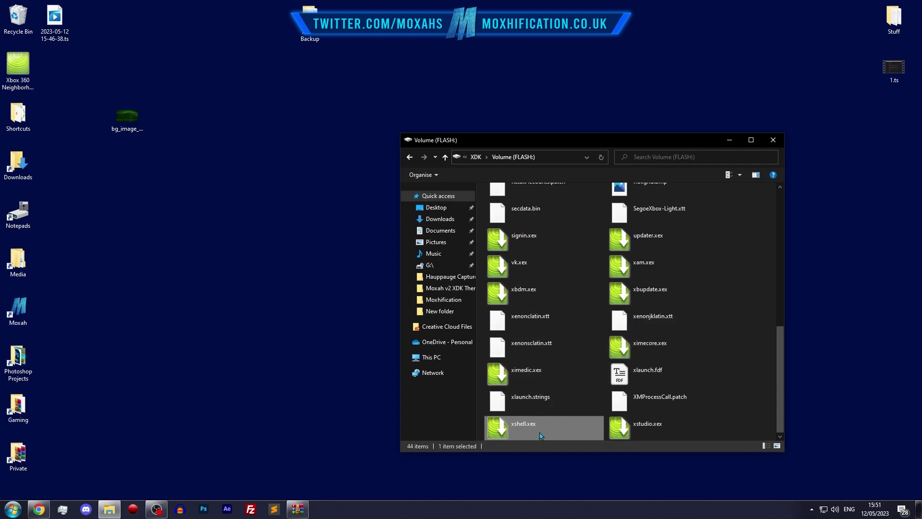
Return via the XDK breadcrumb to Retail Hard Drive Emulation (HDD:) and select its XShellTheme folder
scroll(584, 325, "up", 5)
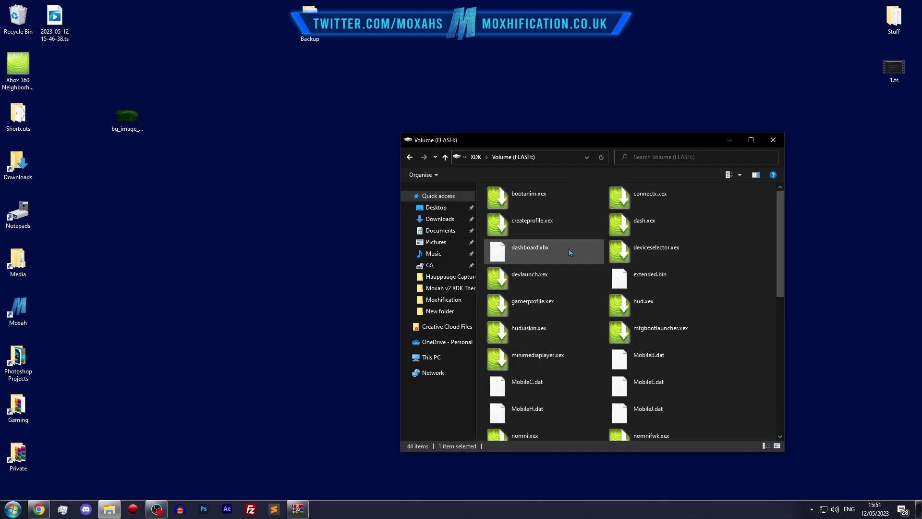
left_click(476, 157)
double_click(631, 234)
left_click(633, 250)
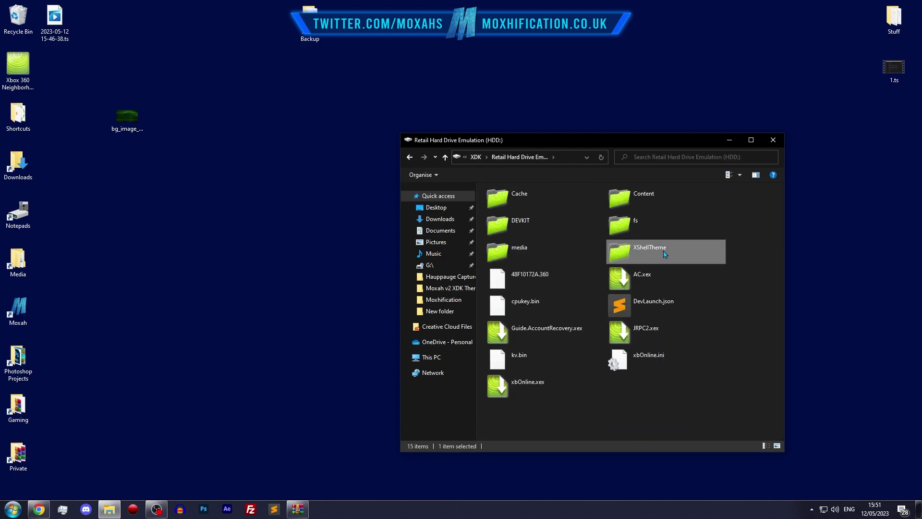
left_click(737, 254)
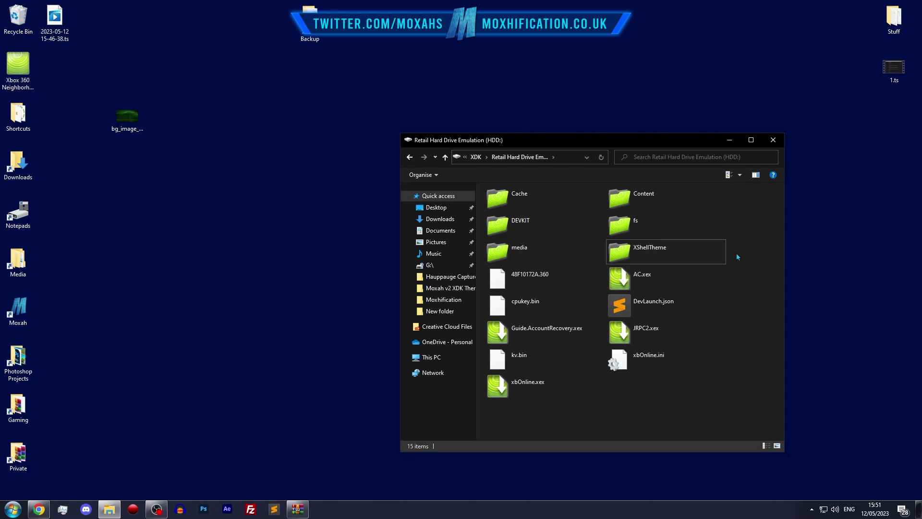